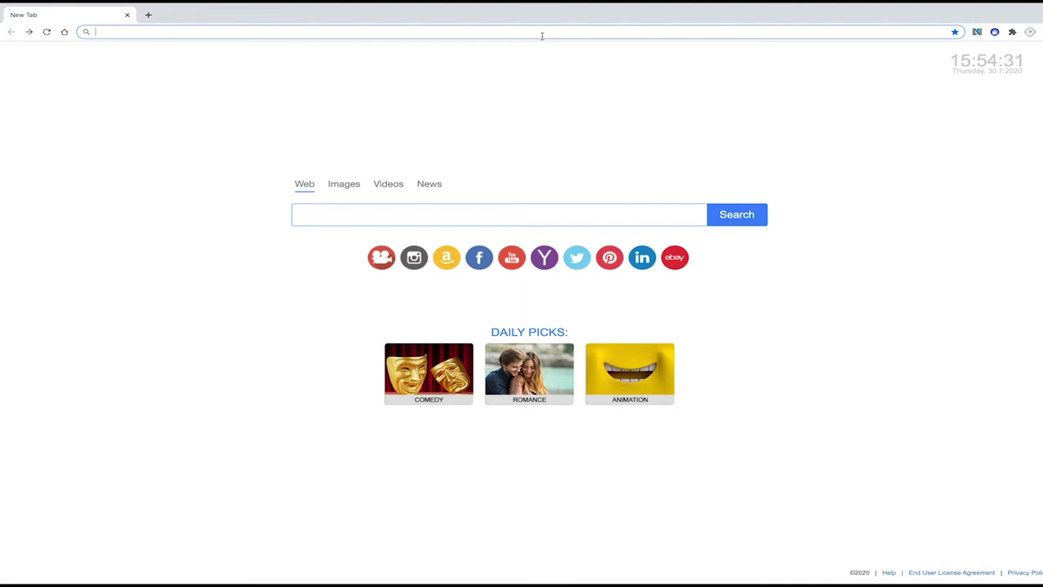
- Open the canva.com website
type("can")
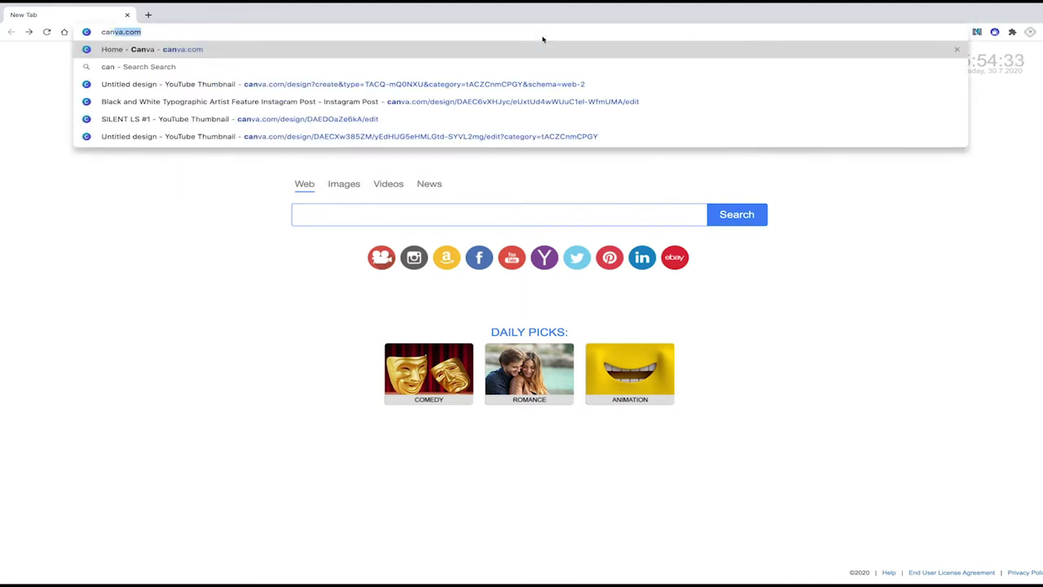
type("va.")
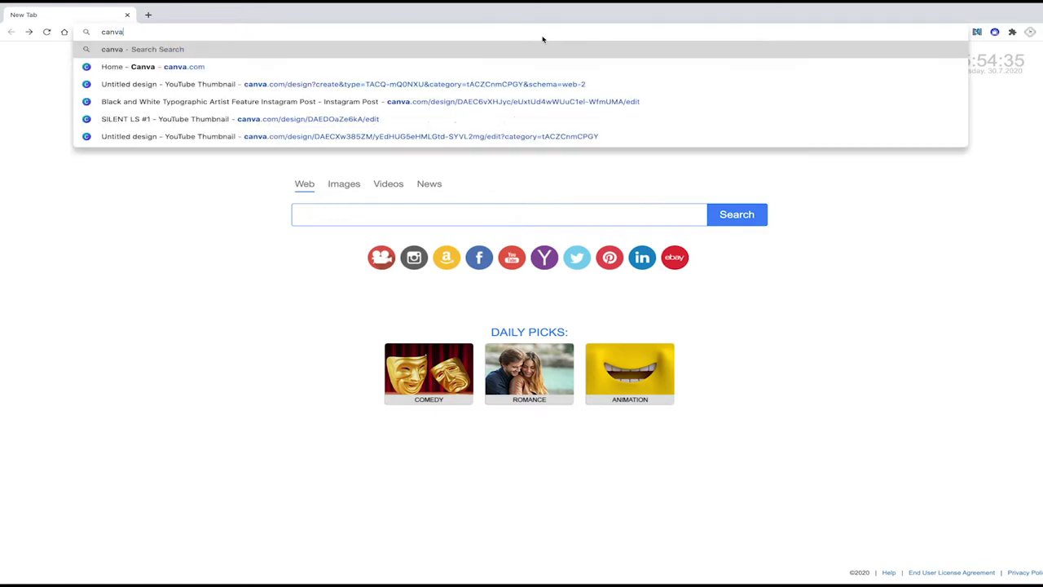
type("com")
key("Return")
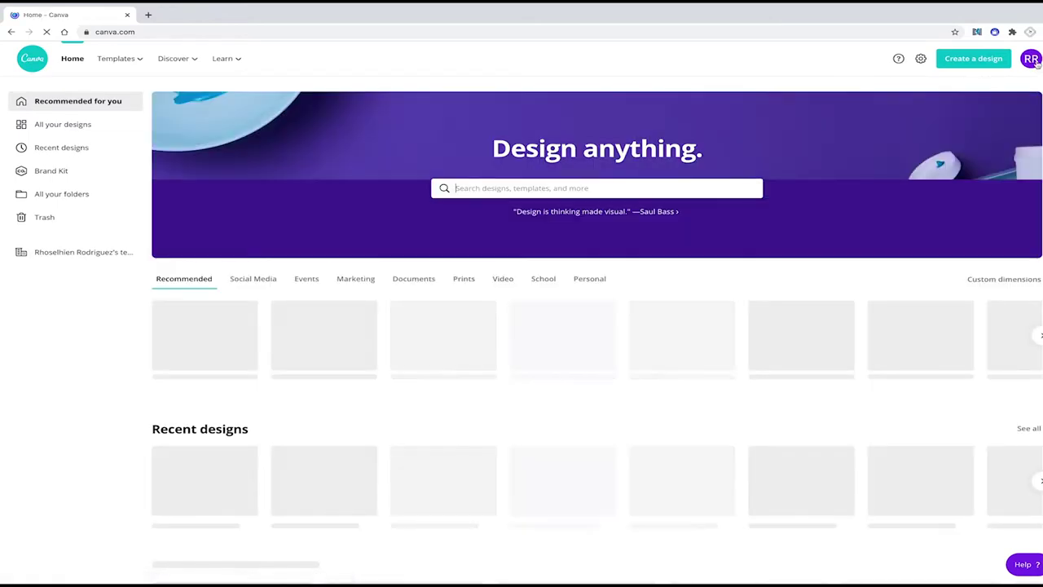
left_click(1033, 61)
left_click(1033, 60)
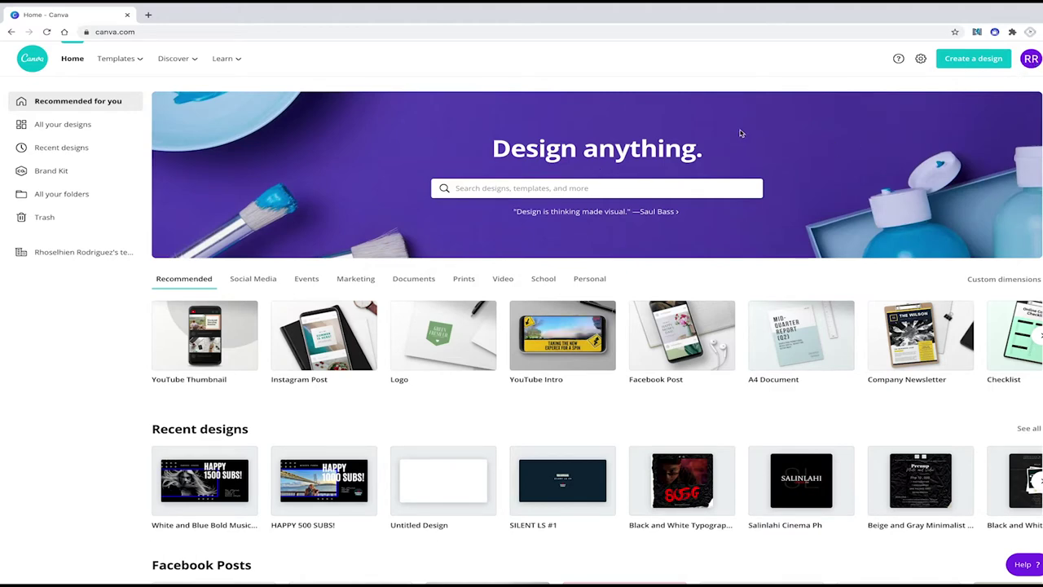
- Search the designs for "you" and choose the YouTube Thumbnail design type
left_click(606, 195)
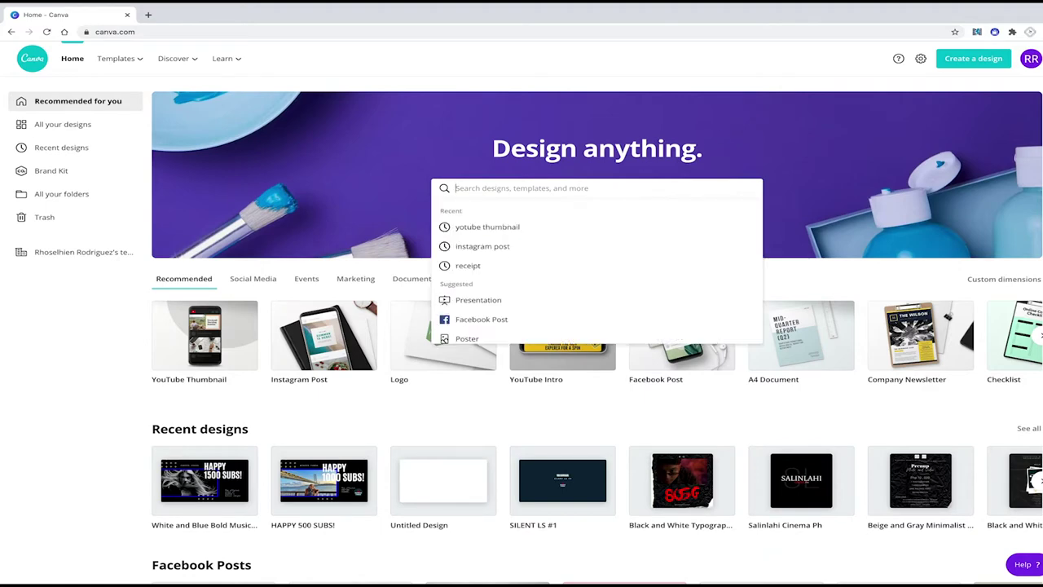
type("you")
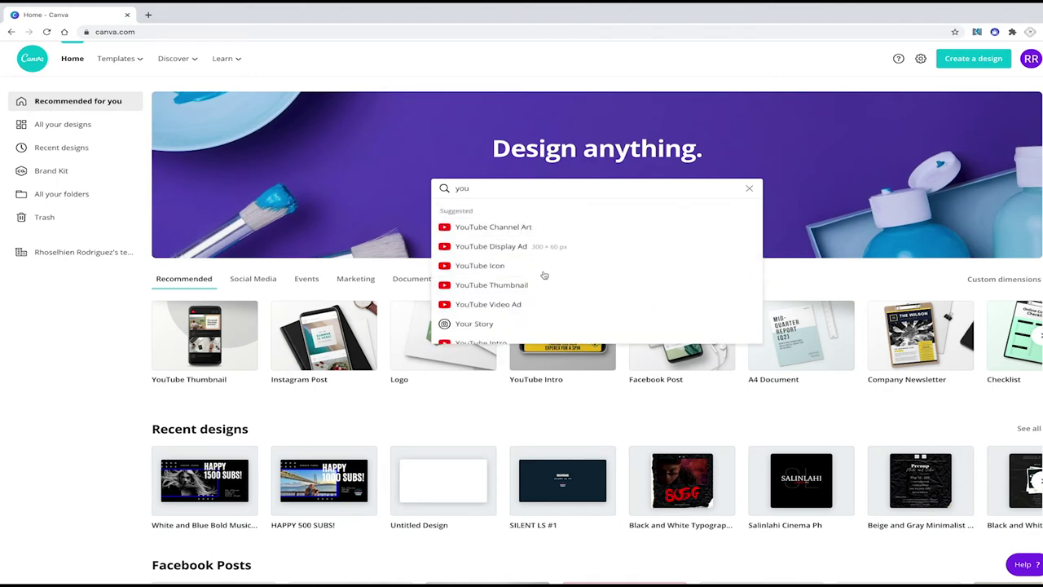
left_click(537, 284)
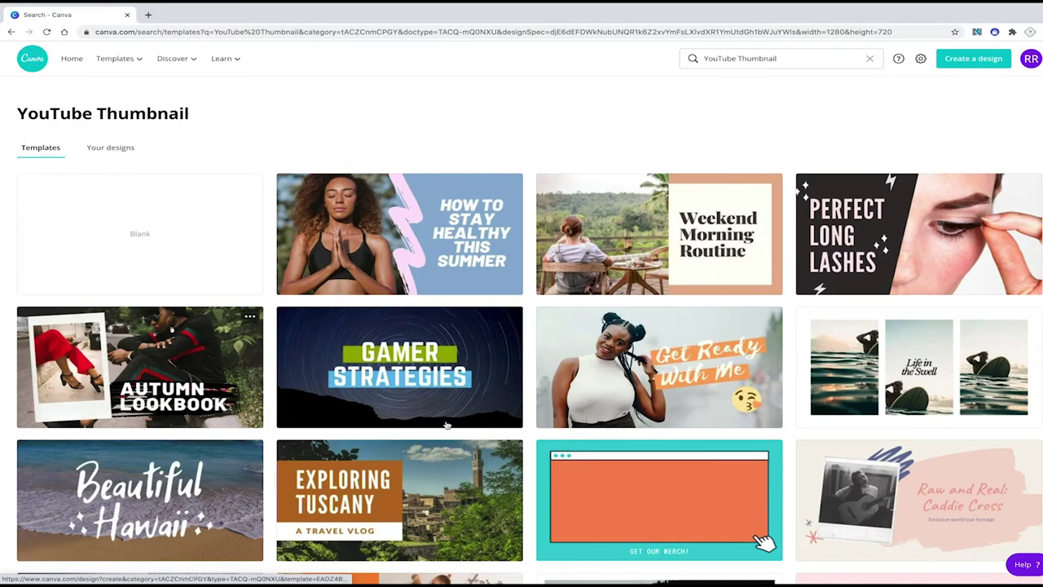
- Browse the YouTube Thumbnail templates and open the black and blue "answer me this" musician template for editing
scroll(911, 458, "down", 2)
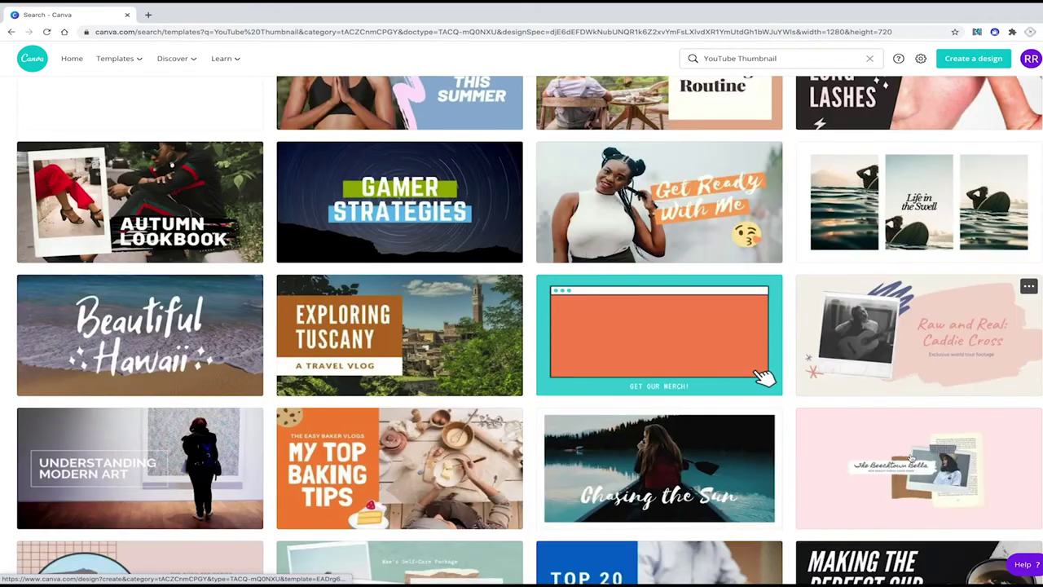
scroll(911, 459, "down", 2)
scroll(910, 456, "down", 1)
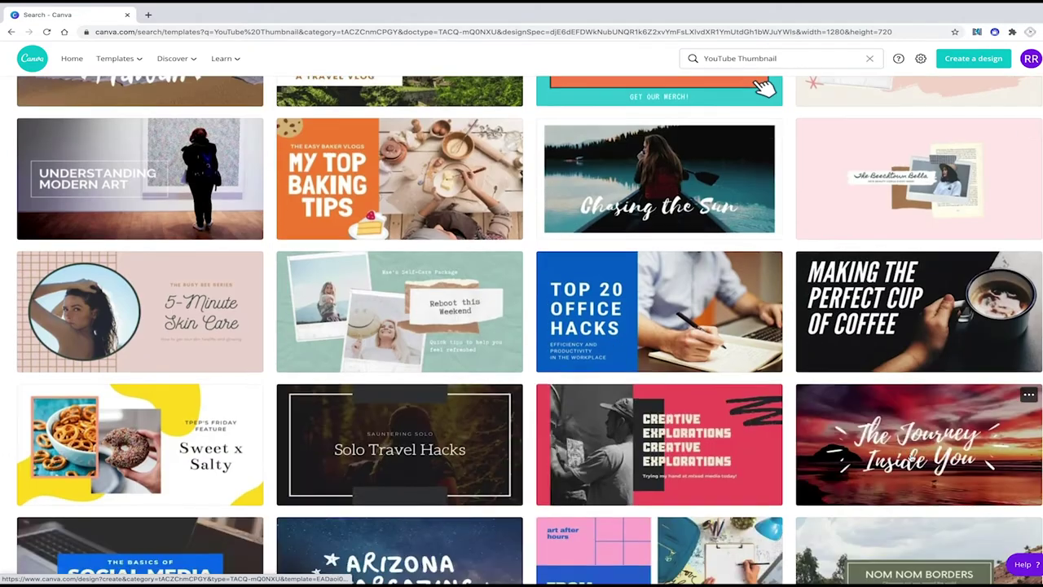
scroll(911, 458, "down", 1)
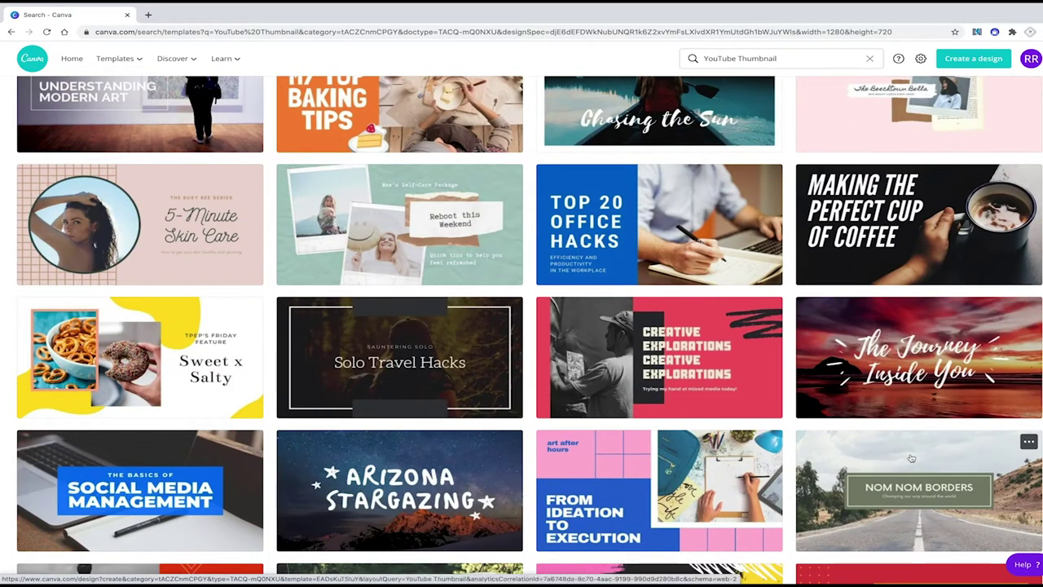
scroll(911, 459, "down", 1)
scroll(911, 458, "down", 2)
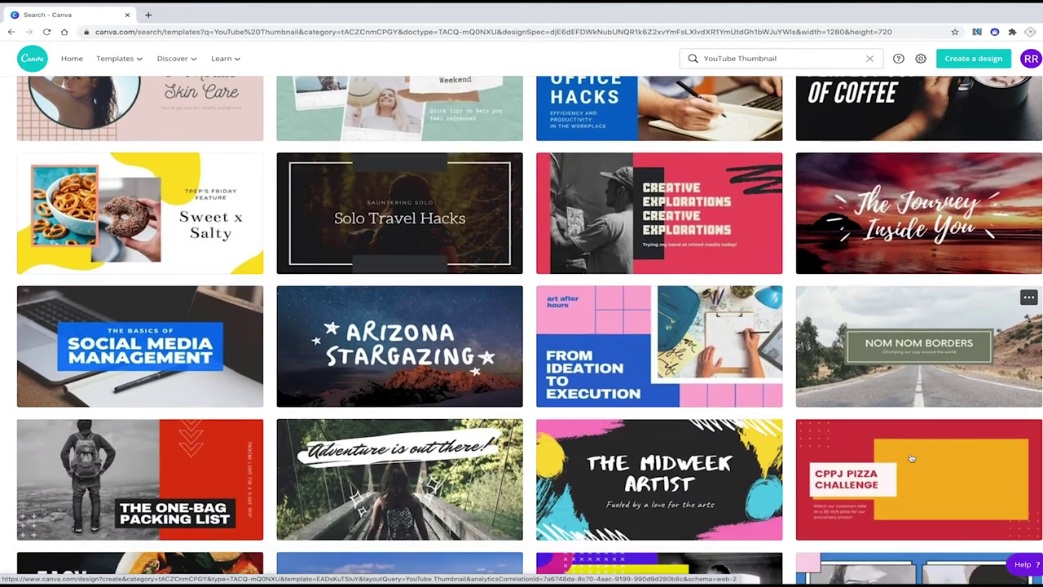
scroll(911, 459, "down", 4)
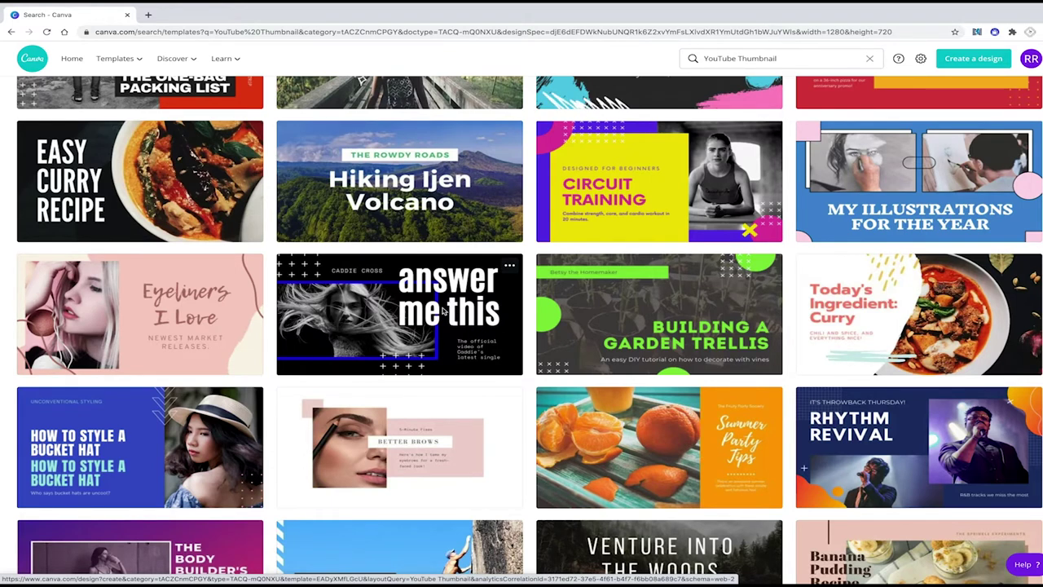
left_click(444, 311)
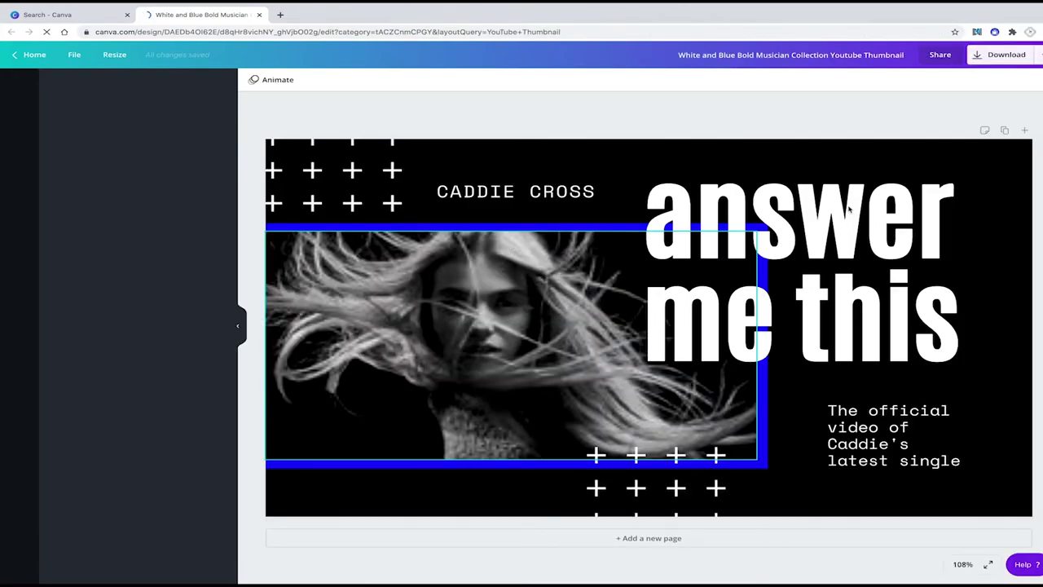
- Replace the heading "answer me this" with "HAPPY 500 SUBS!", starting a new line after "HAPPY"
left_click(901, 290)
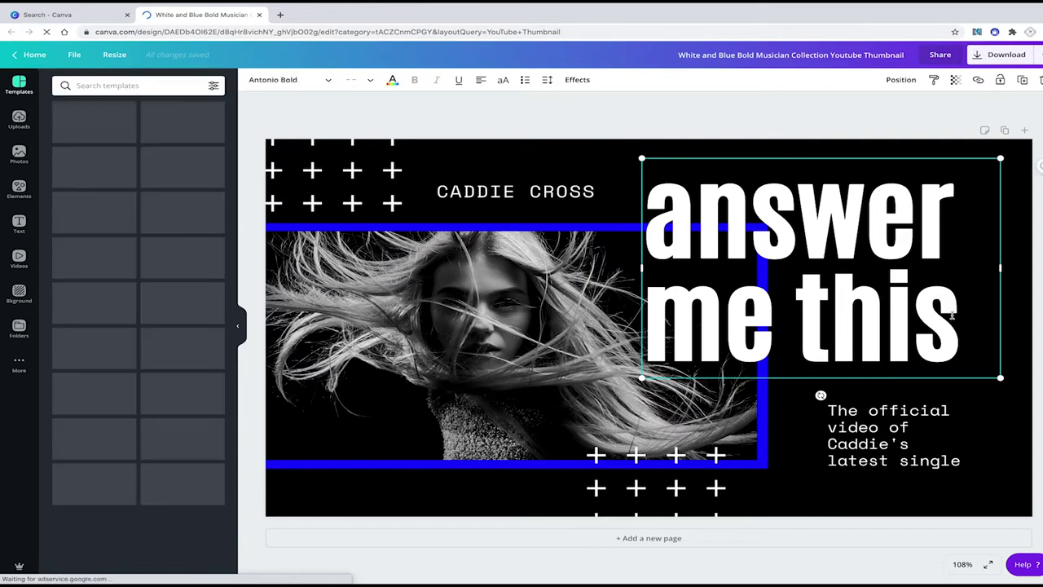
double_click(952, 329)
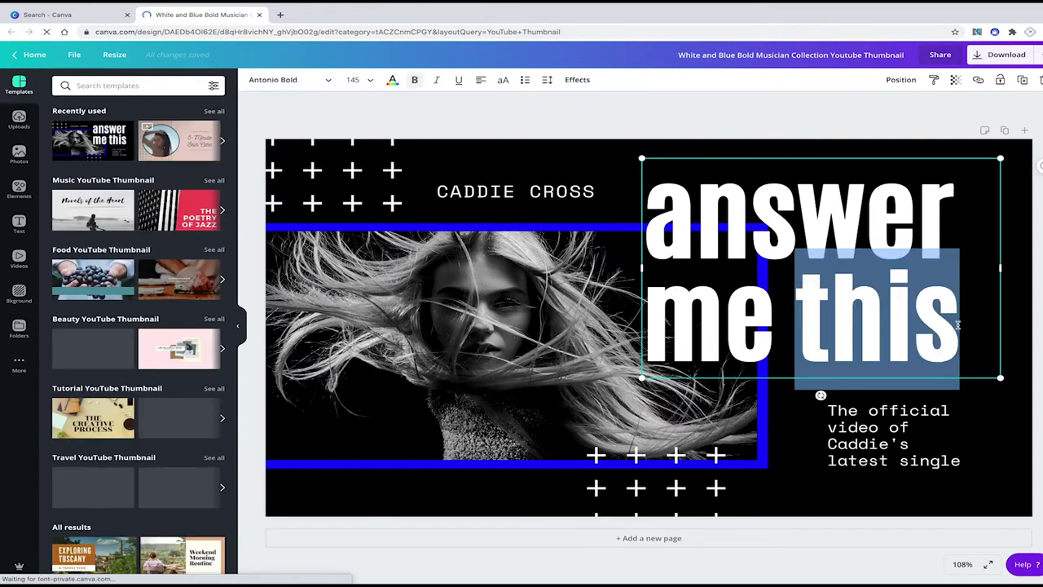
left_click(971, 335)
key("BackSpace")
key("BackSpace")
key("BackSpace")
key("BackSpace")
key("BackSpace")
key("BackSpace")
key("BackSpace")
key("BackSpace")
key("BackSpace")
key("BackSpace")
key("BackSpace")
key("BackSpace")
key("BackSpace")
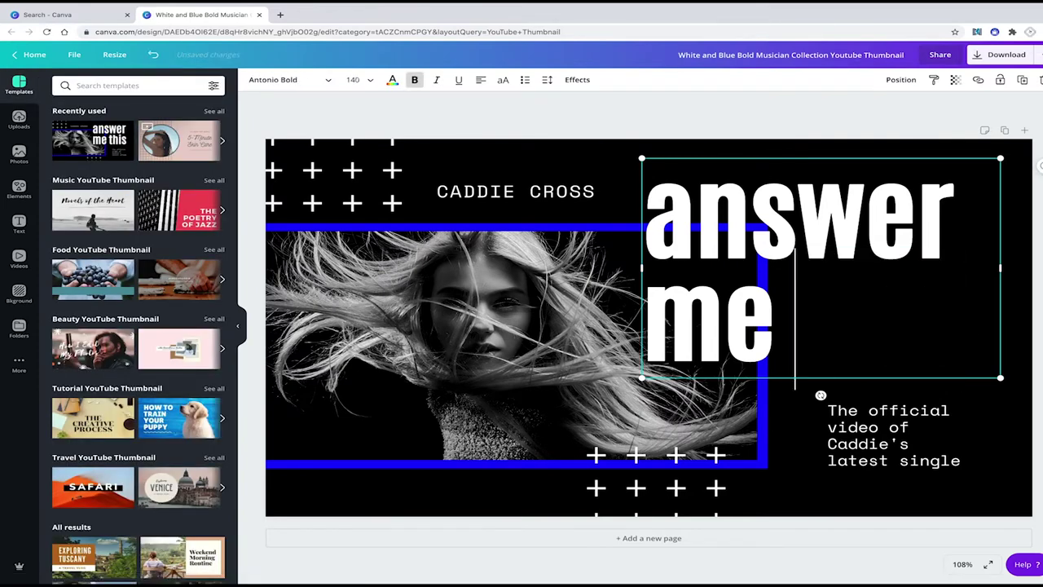
key("BackSpace")
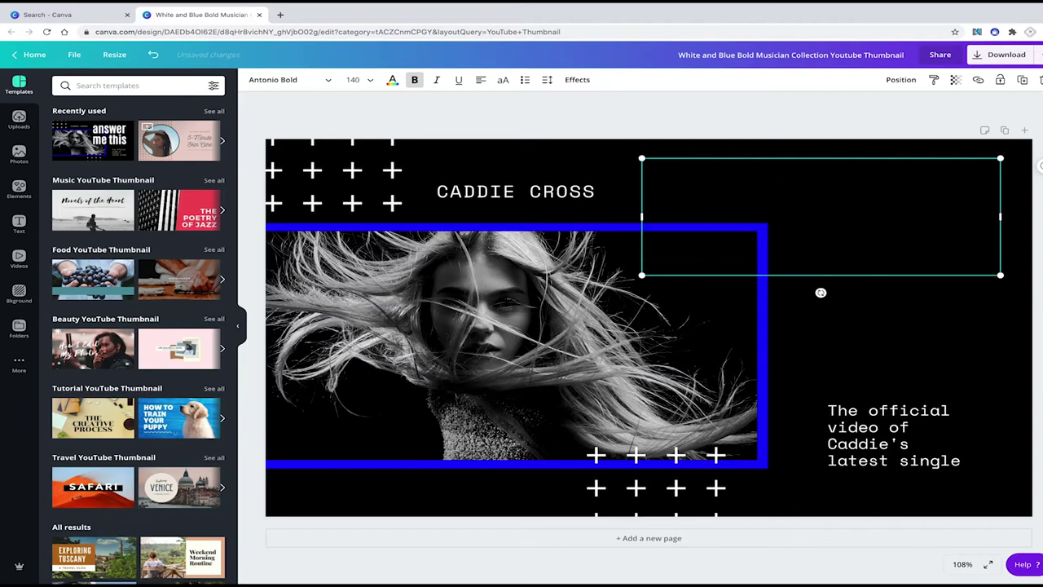
type("HAPPY")
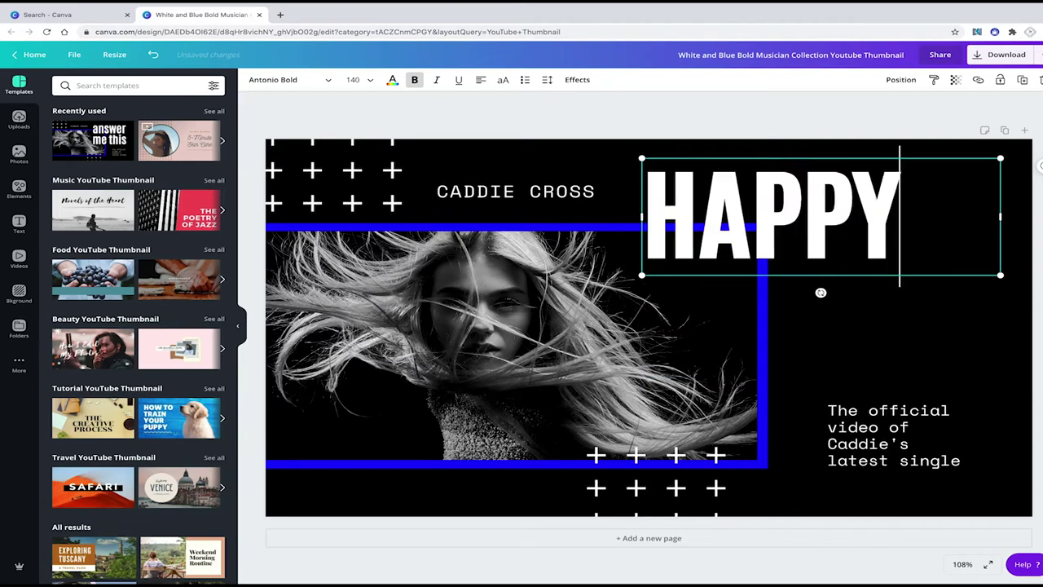
key("Return")
type("5-")
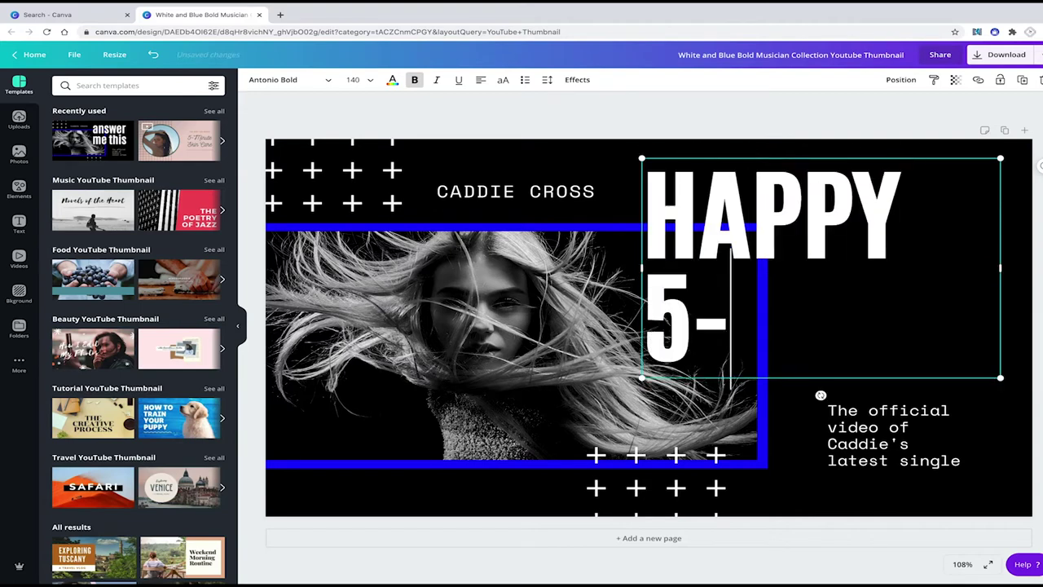
key("BackSpace")
type("00 S")
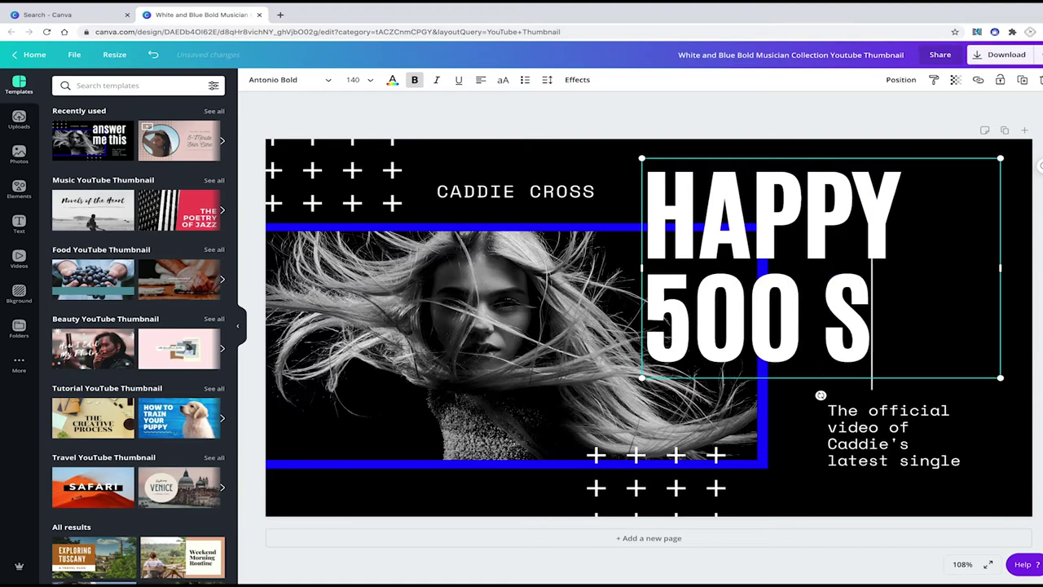
type("UBS")
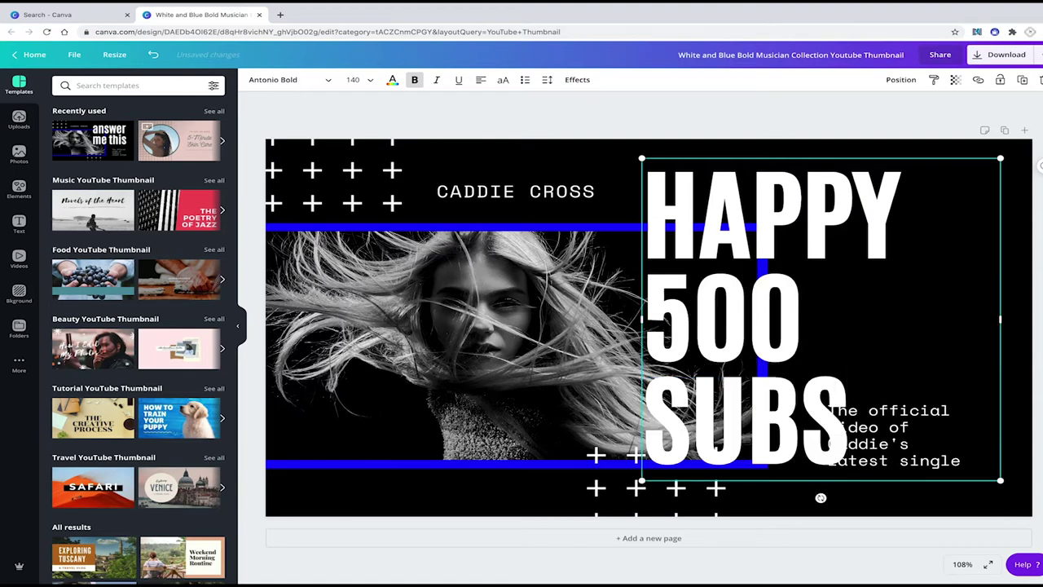
type("!")
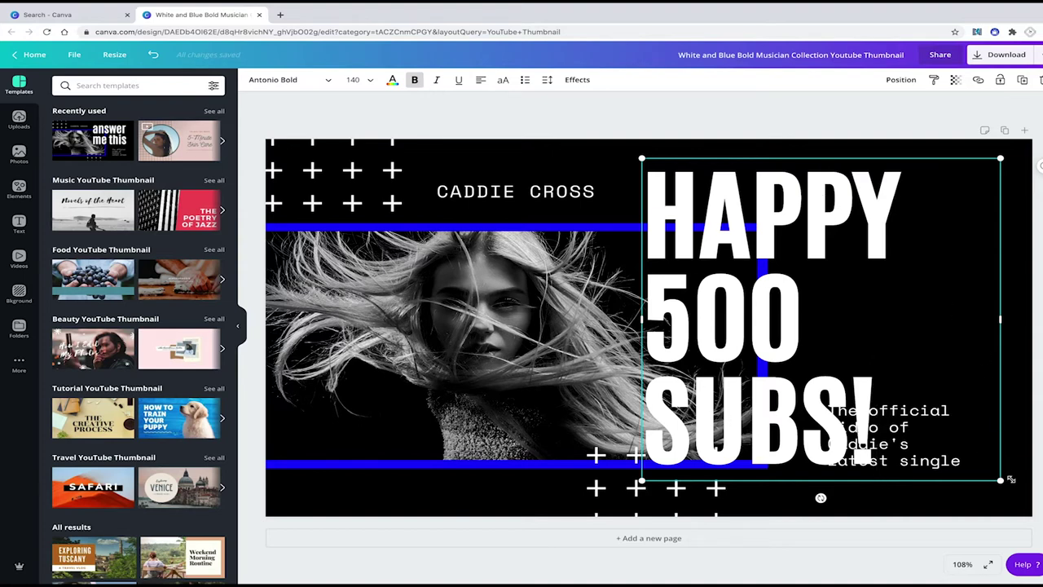
- Scale the heading down to a font size of about 105 so it clears the small caption below it
left_click_drag(1001, 480, 931, 348)
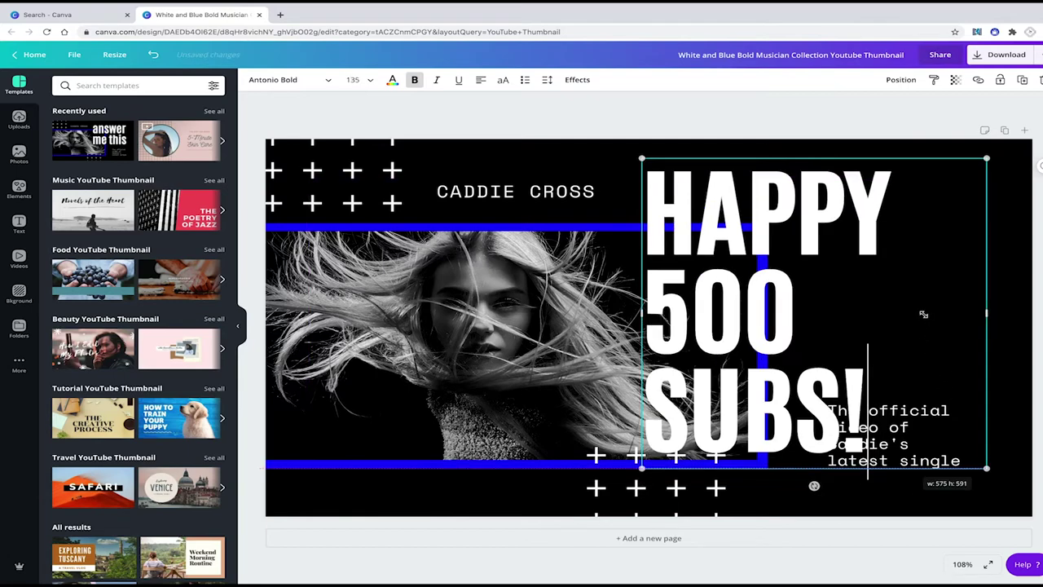
left_click_drag(924, 314, 979, 363)
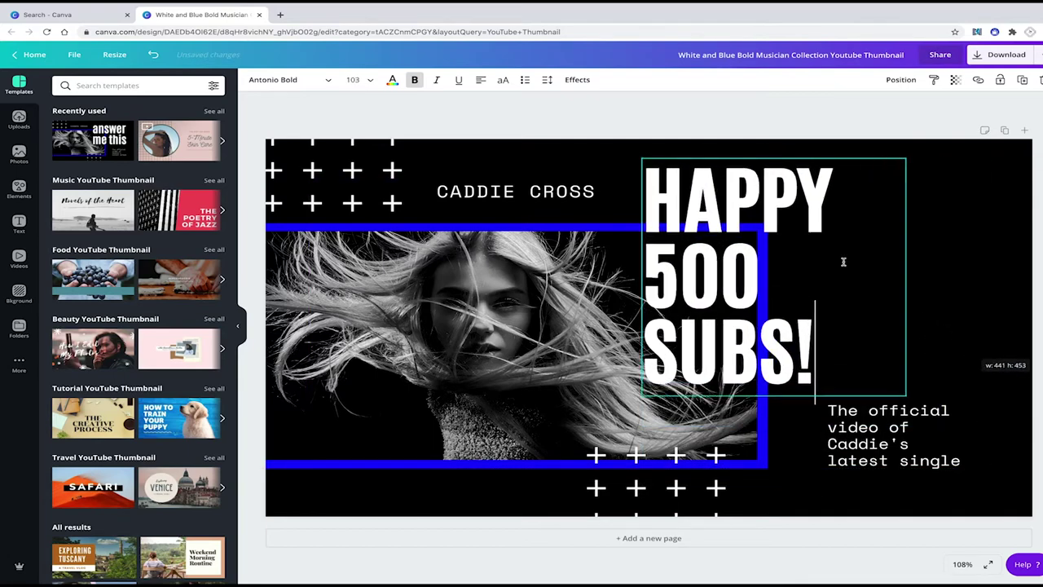
left_click(366, 81)
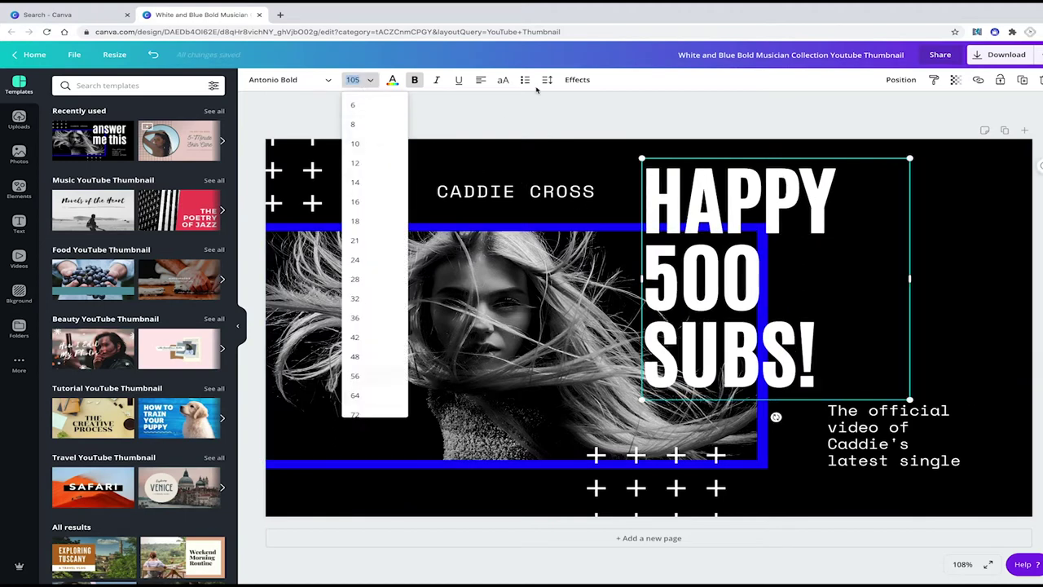
key("Escape")
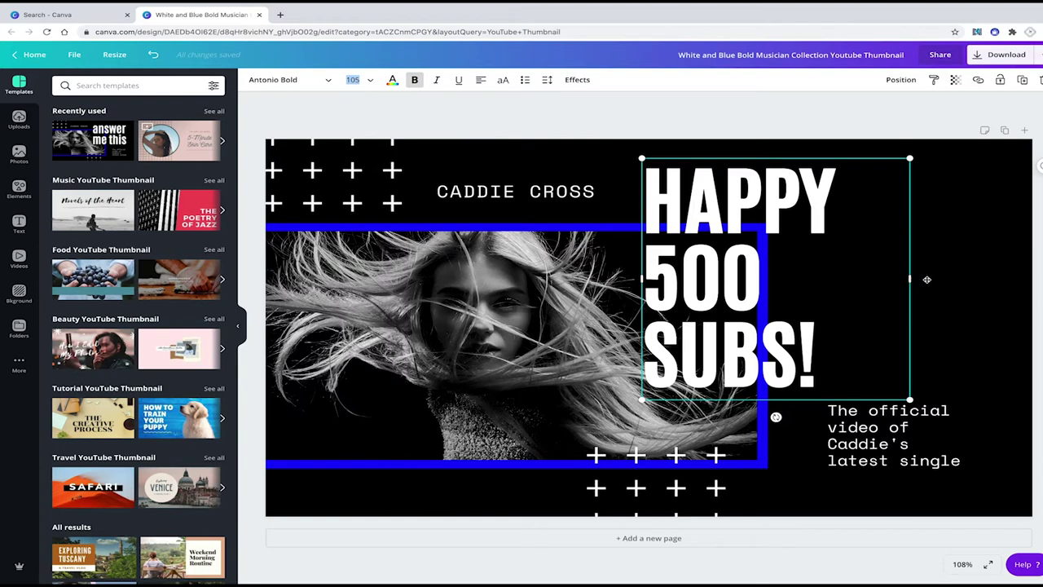
- Widen the heading's text box until "500 SUBS!" fits on one line, and enlarge the heading slightly towards the photo
left_click_drag(927, 280, 1010, 283)
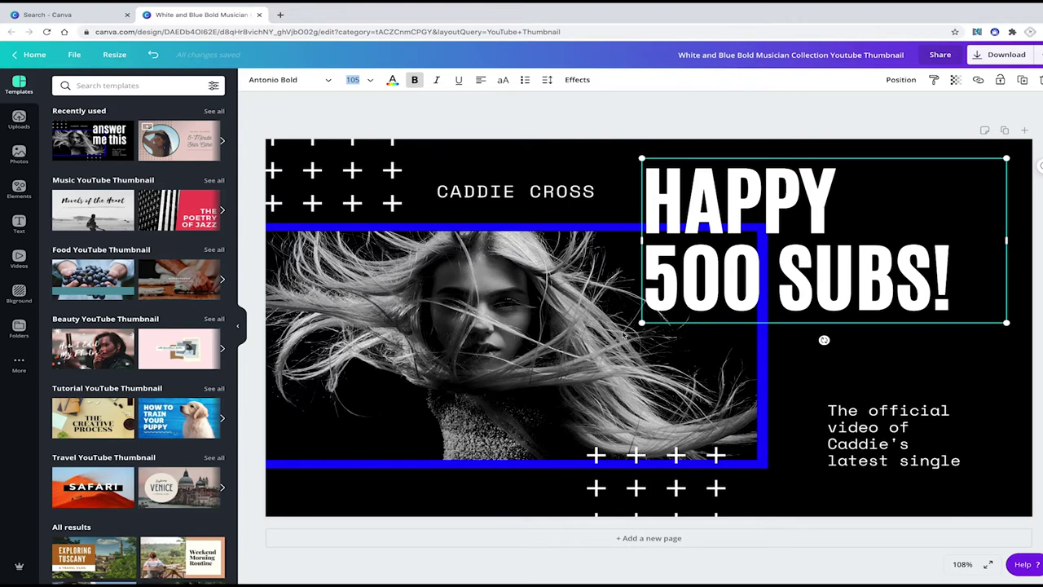
left_click(623, 334)
left_click(686, 284)
left_click_drag(628, 327, 626, 330)
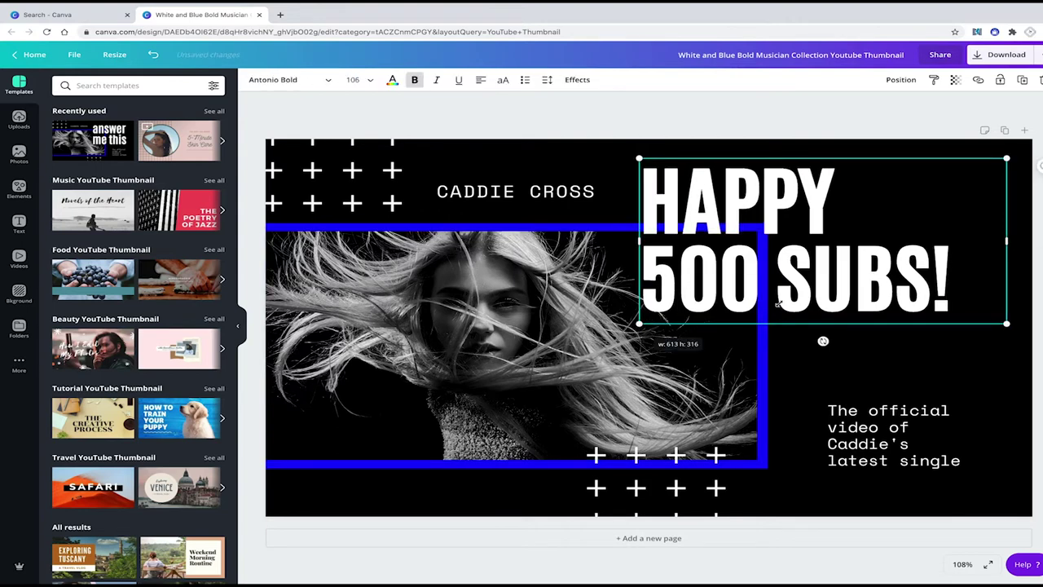
left_click(929, 368)
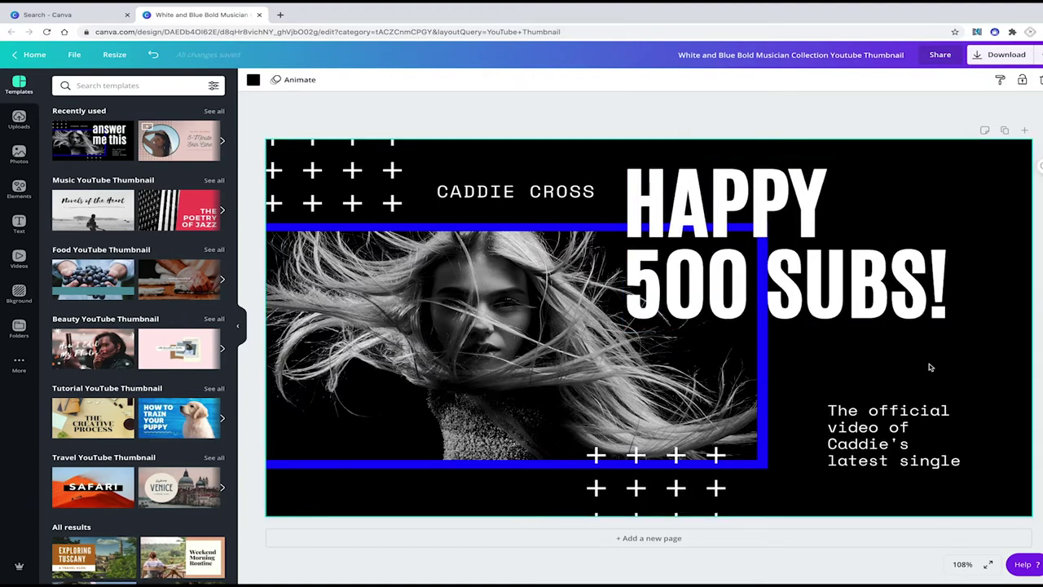
- Replace the small caption below the heading with "Thank you so much !" and widen its text box to fit one line
left_click(943, 433)
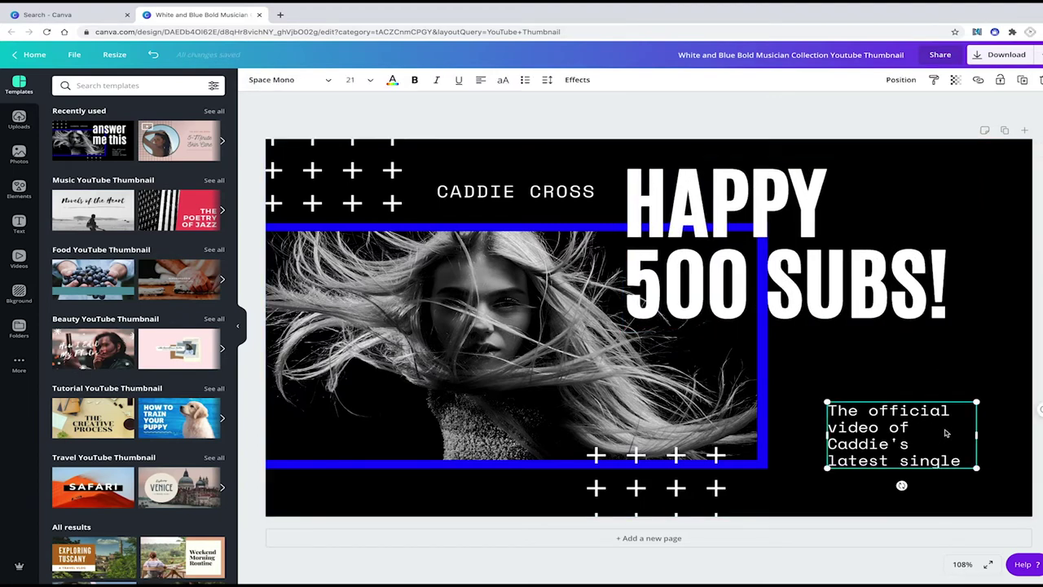
left_click_drag(946, 429, 815, 394)
left_click(963, 455)
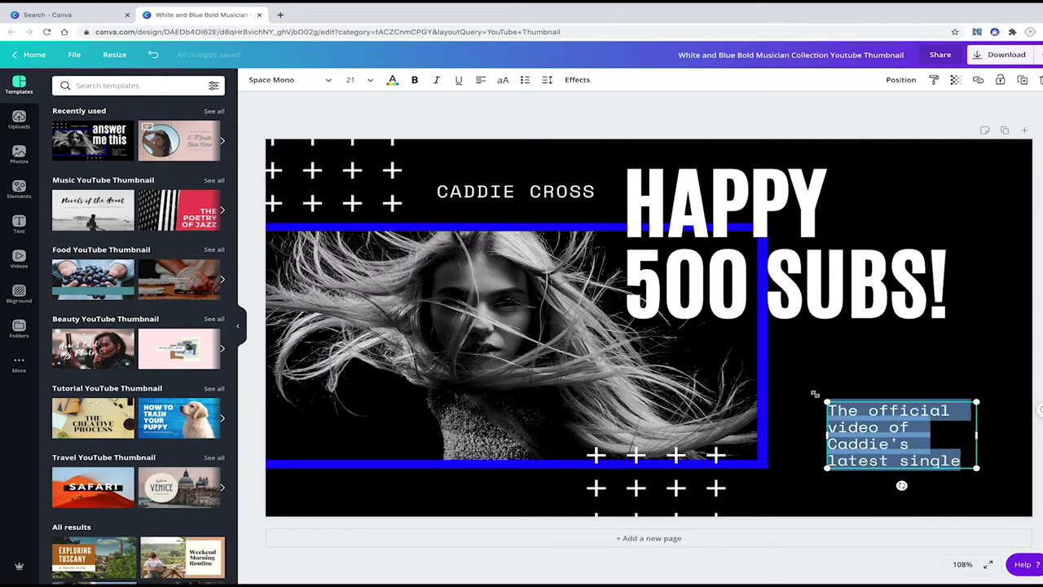
type("th")
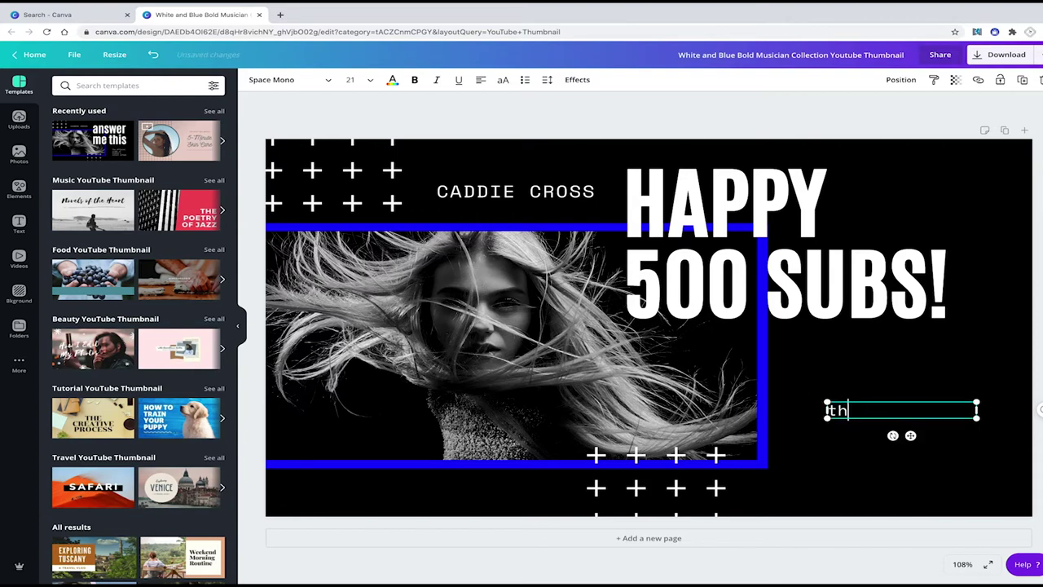
type("hank ypou")
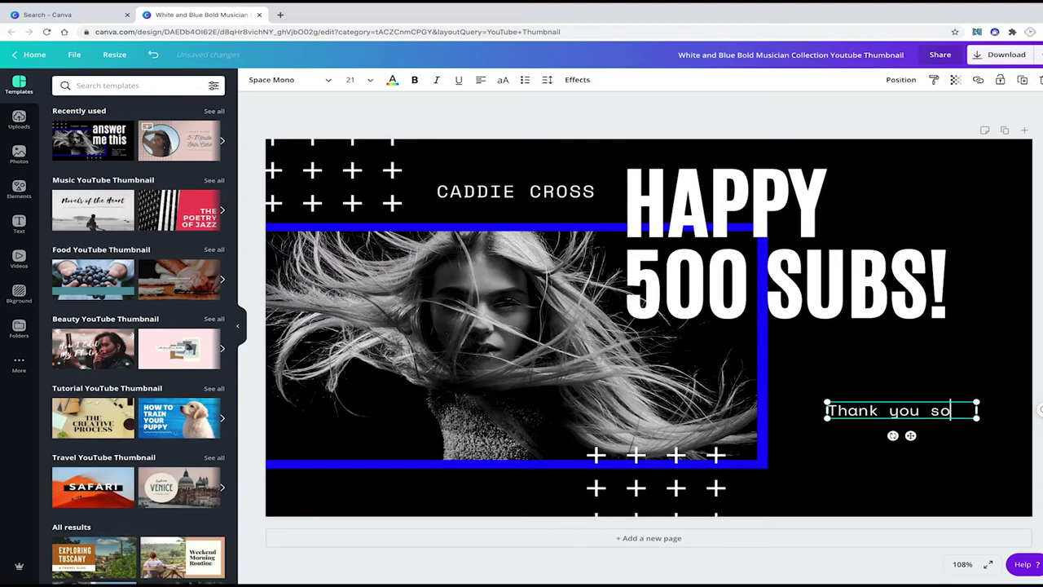
type(" so mcih")
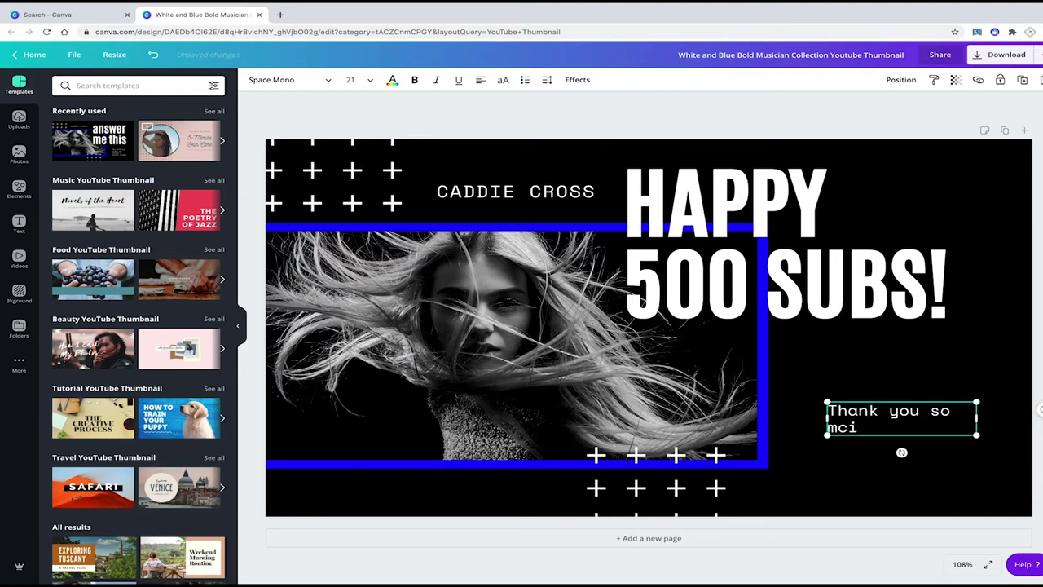
key("BackSpace")
key("BackSpace")
type("uc")
mouse_move(986, 418)
left_mouse_down()
mouse_move(1033, 416)
mouse_move(993, 411)
left_mouse_up()
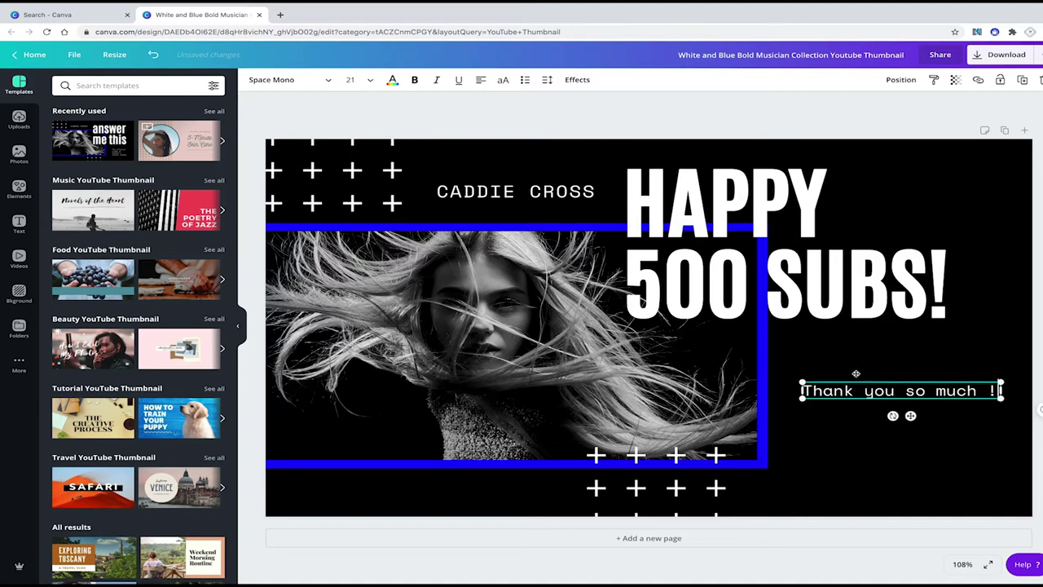
- Move the "Thank you so much !" caption up so it sits just below the heading
left_click_drag(859, 375, 910, 376)
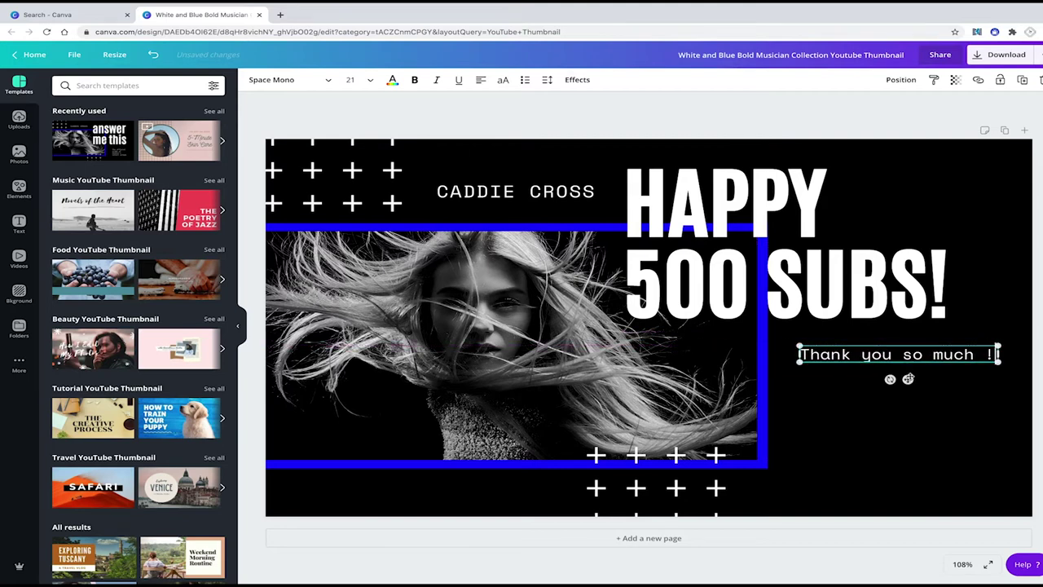
left_click(910, 414)
- Replace the template's artist name above the photo with "WONDER PANDA"
left_click(533, 189)
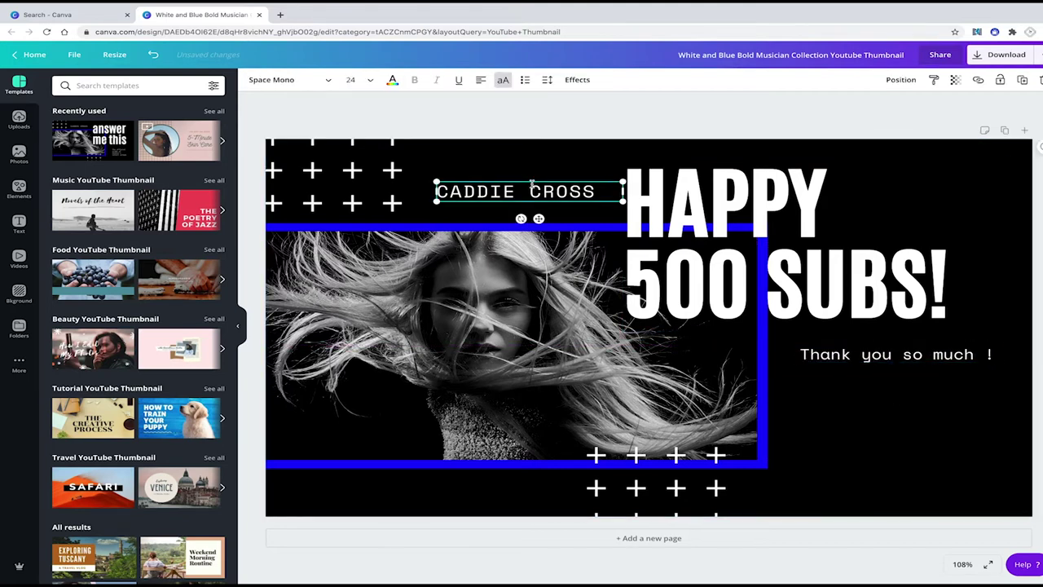
left_click(531, 190)
left_click(585, 190)
left_click_drag(599, 190, 424, 176)
type("W")
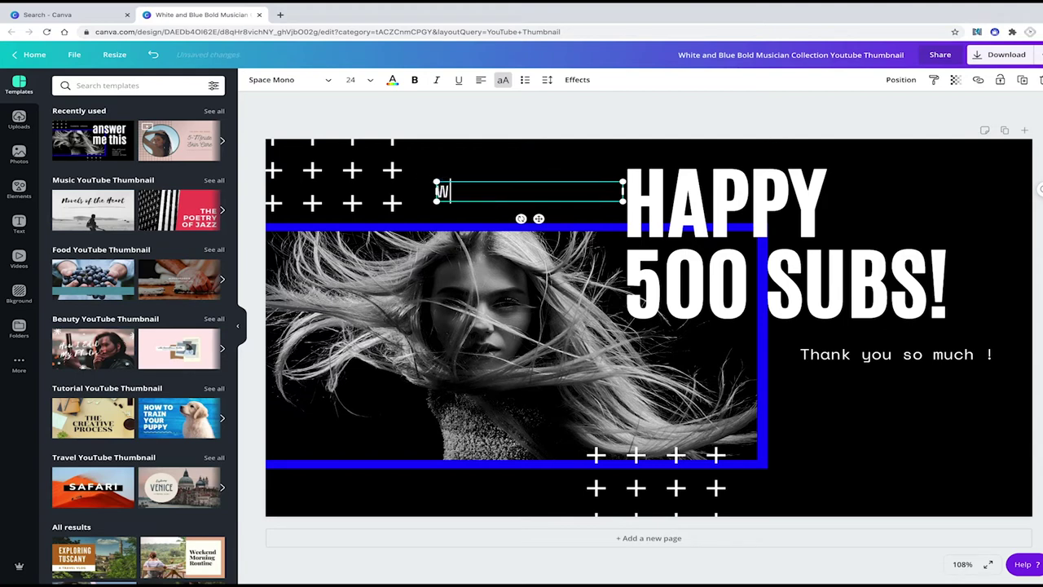
type("ONDER PANDA")
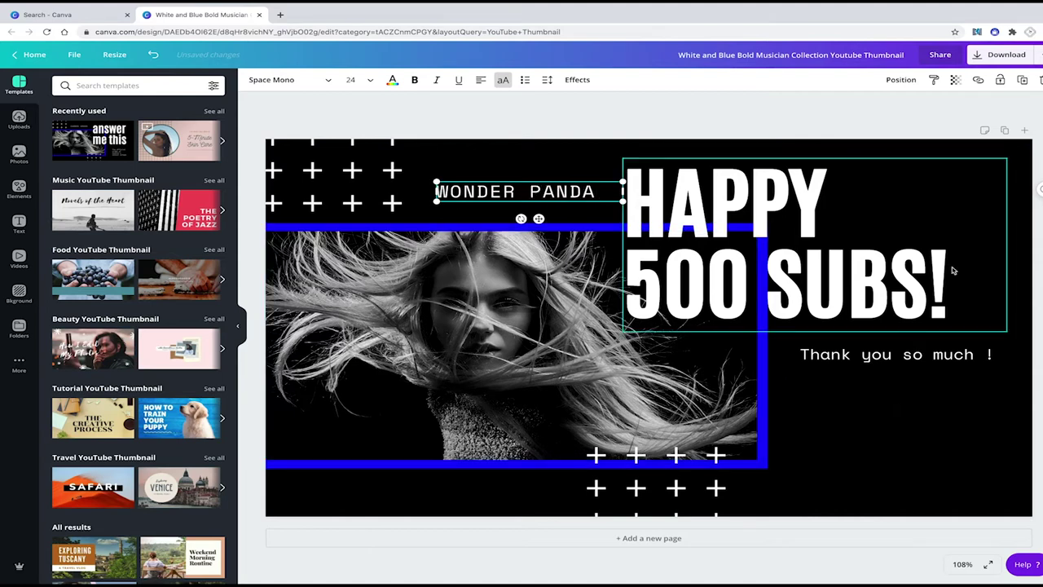
key("Escape")
- Shift the "HAPPY 500 SUBS!" heading slightly right and down, away from the "WONDER PANDA" text and just above the caption
left_click_drag(829, 275, 870, 295)
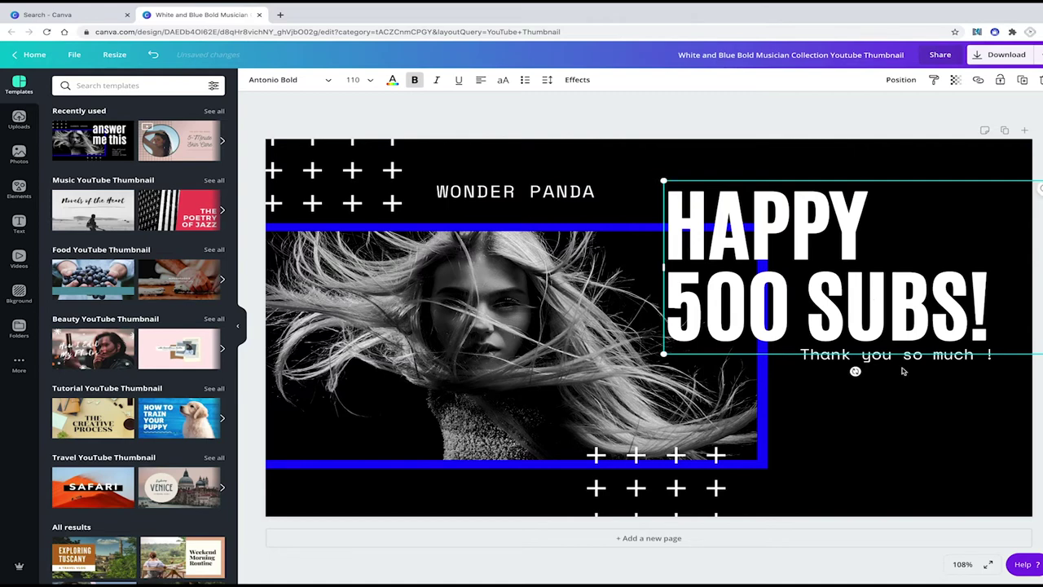
left_click(956, 406)
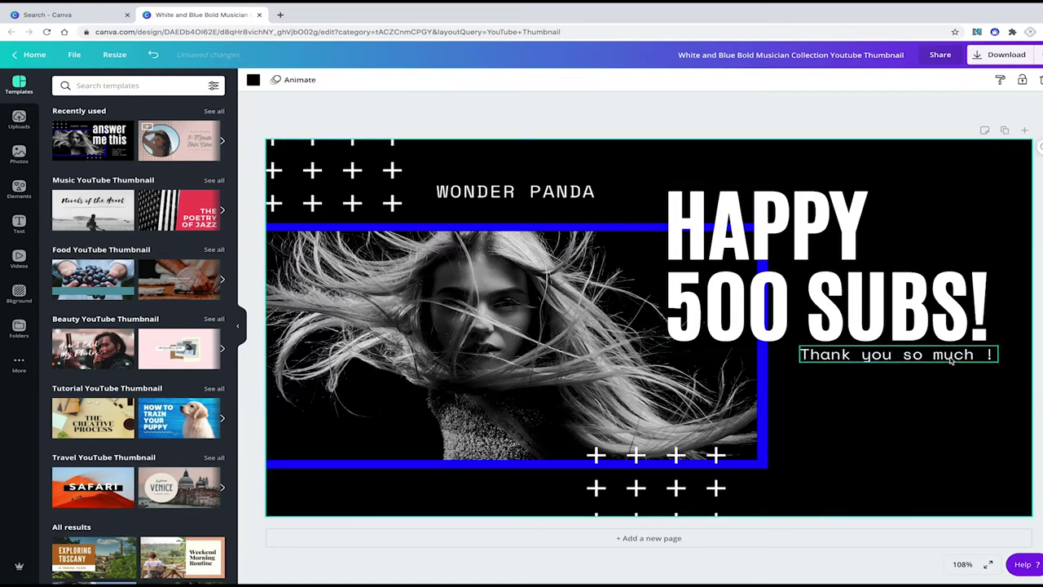
- Nudge the "Thank you so much !" caption left until its right end lines up with the end of the heading
left_click(950, 363)
mouse_move(945, 362)
left_mouse_down()
mouse_move(910, 360)
mouse_move(935, 359)
left_mouse_up()
key("Left")
key("Left")
key("Left")
key("Left")
key("Left")
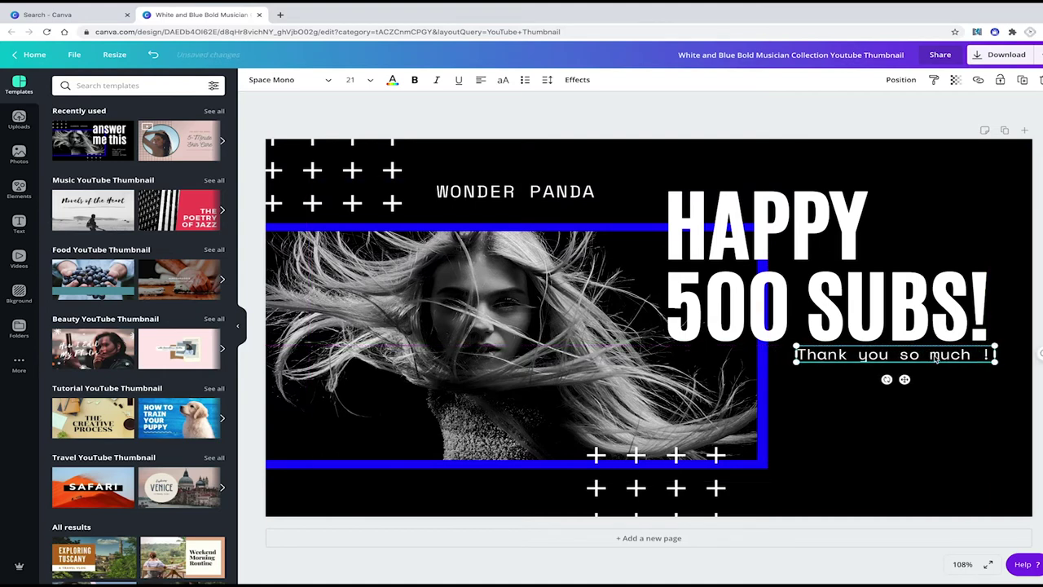
key("Left")
key("Left")
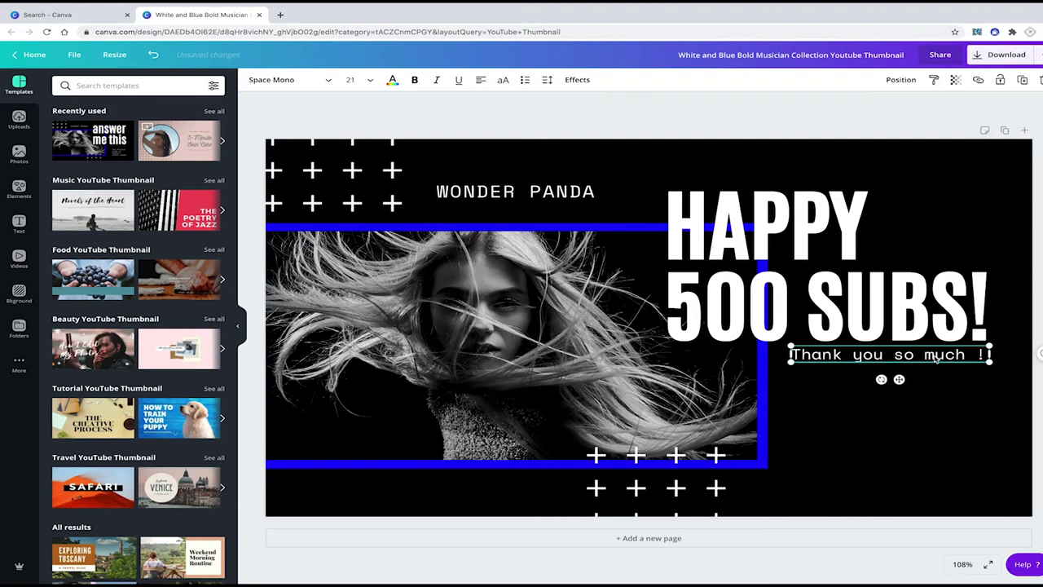
left_click(965, 405)
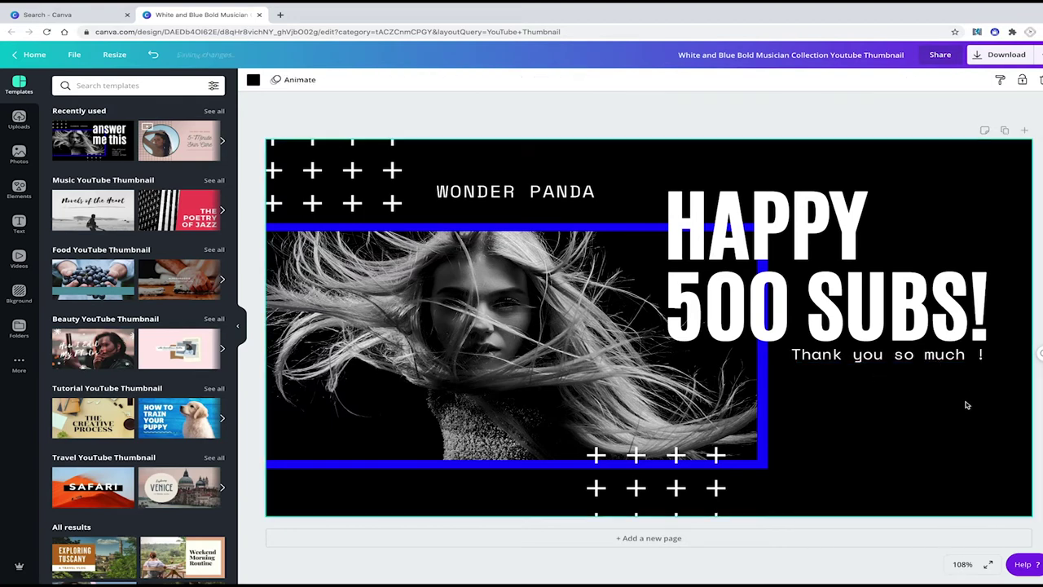
- Browse the uploaded images to the photo of the woman in a green coat on a wooden bridge
left_click(545, 341)
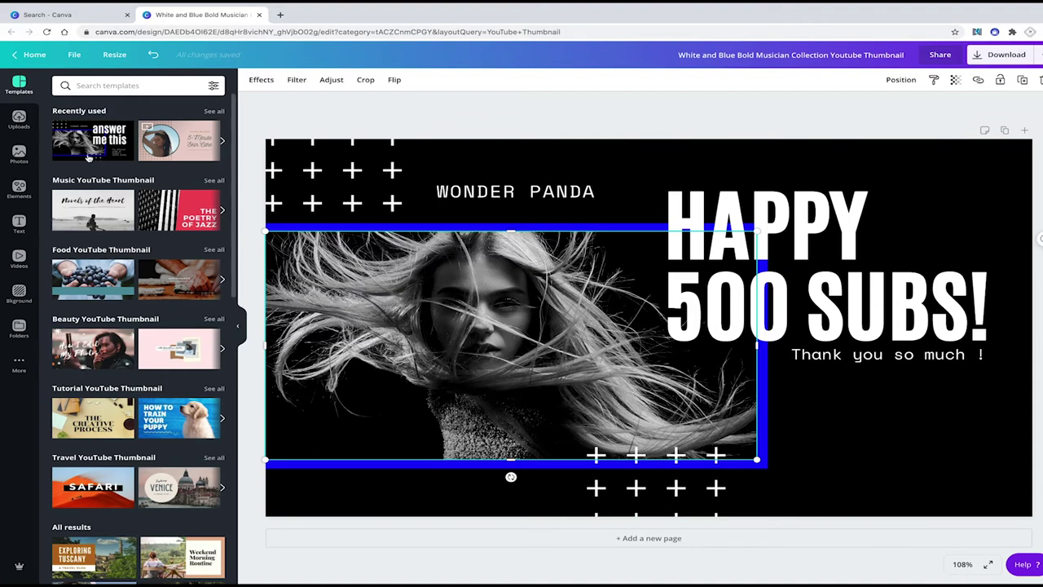
left_click(17, 120)
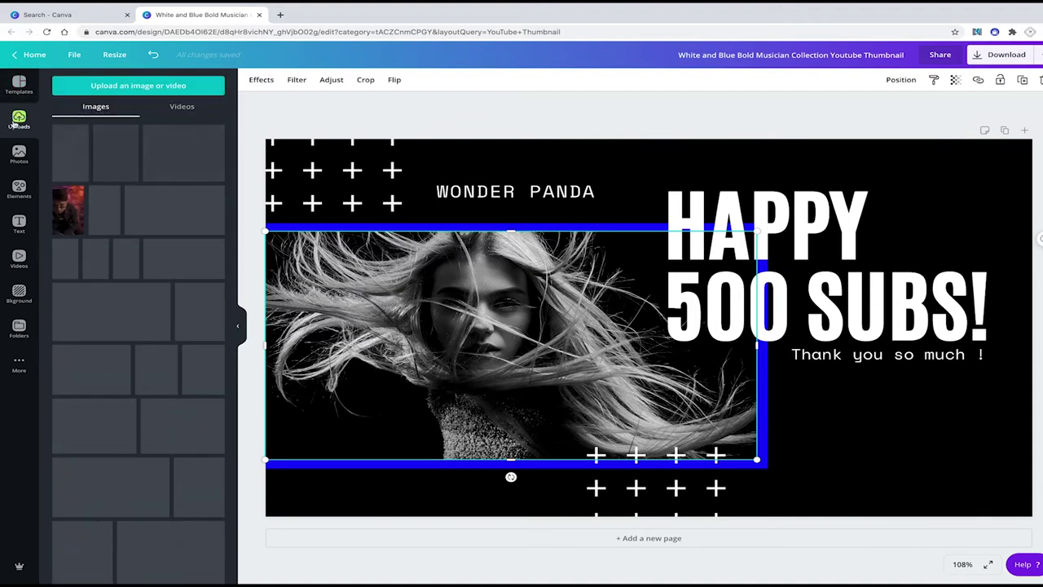
scroll(138, 342, "down", 1)
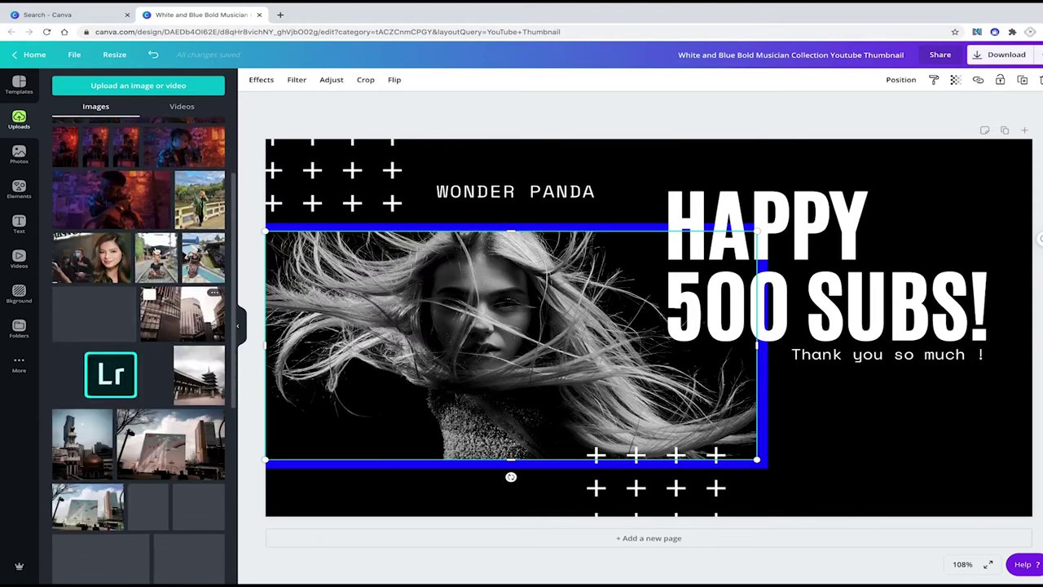
scroll(148, 327, "down", 1)
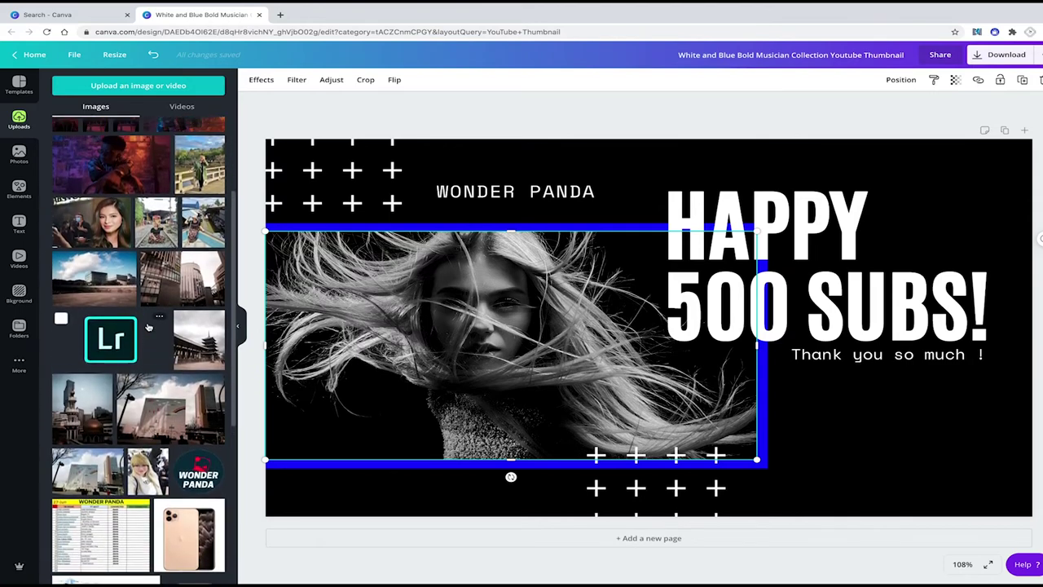
scroll(148, 327, "up", 1)
left_click(213, 191)
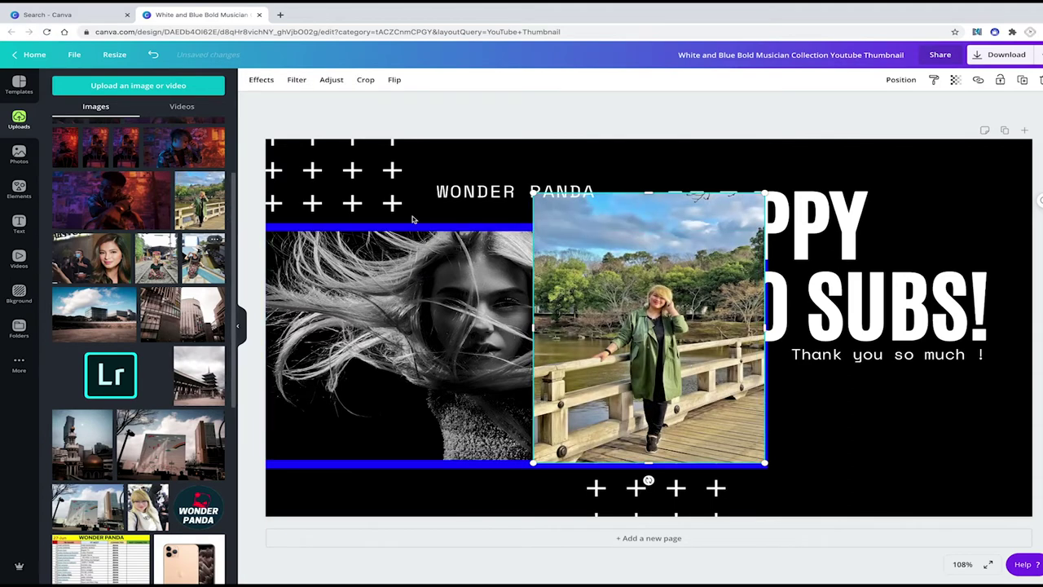
key("Delete")
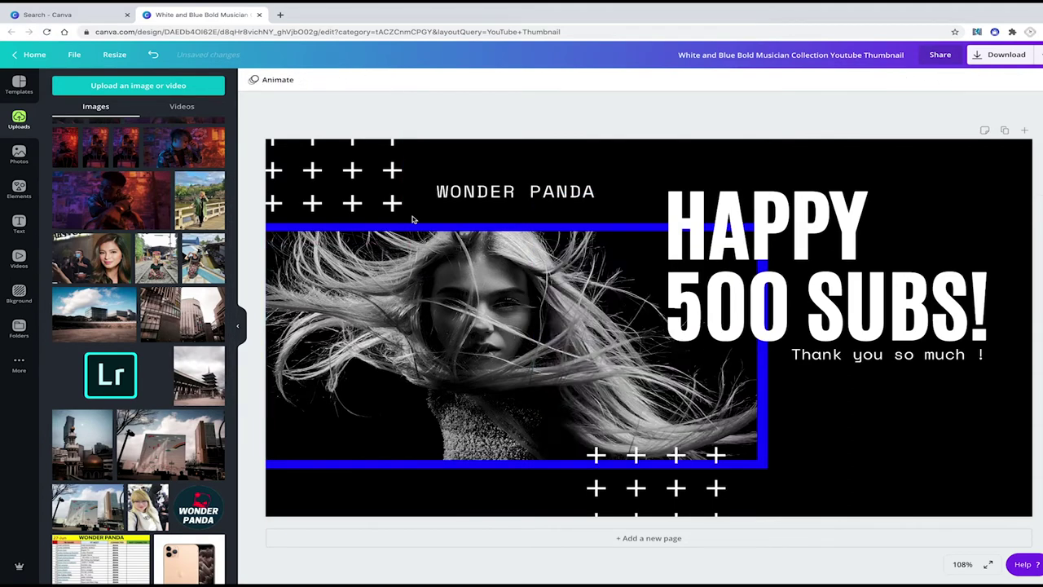
left_click(186, 202)
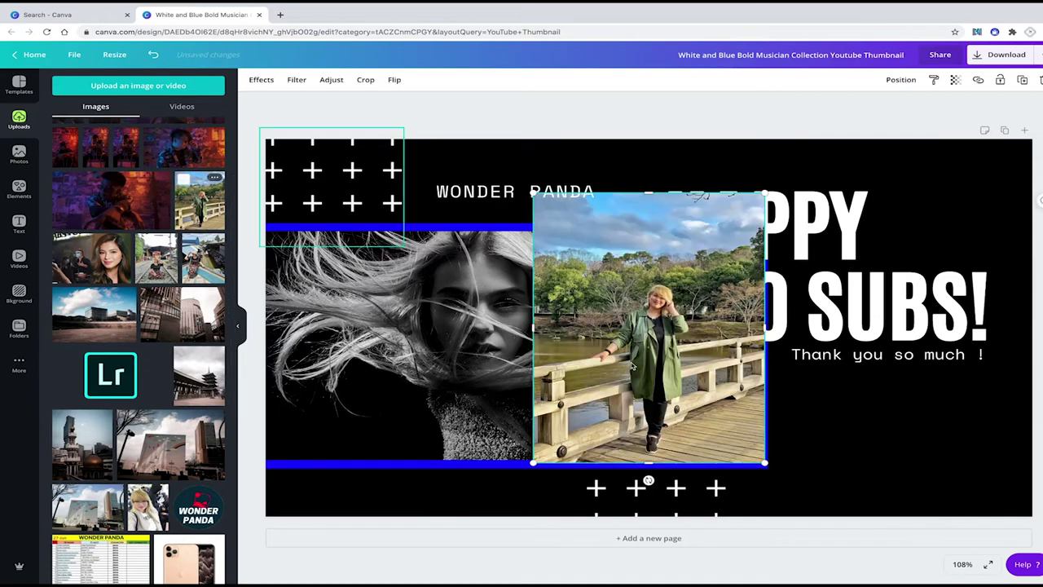
key("Delete")
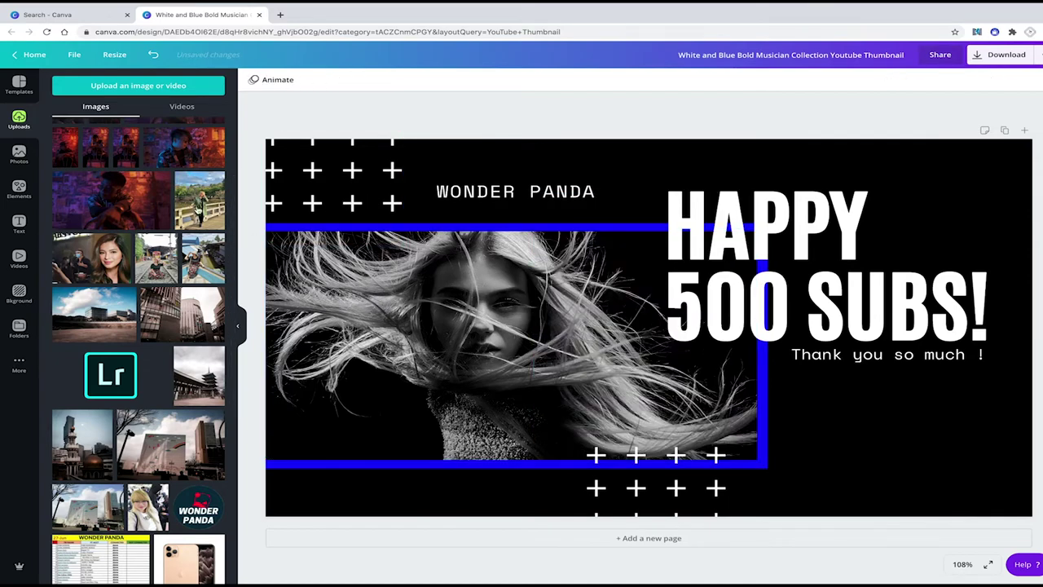
- Replace the template's framed photo with the uploaded photo of the woman on the bridge, and select it
left_click_drag(200, 210, 271, 245)
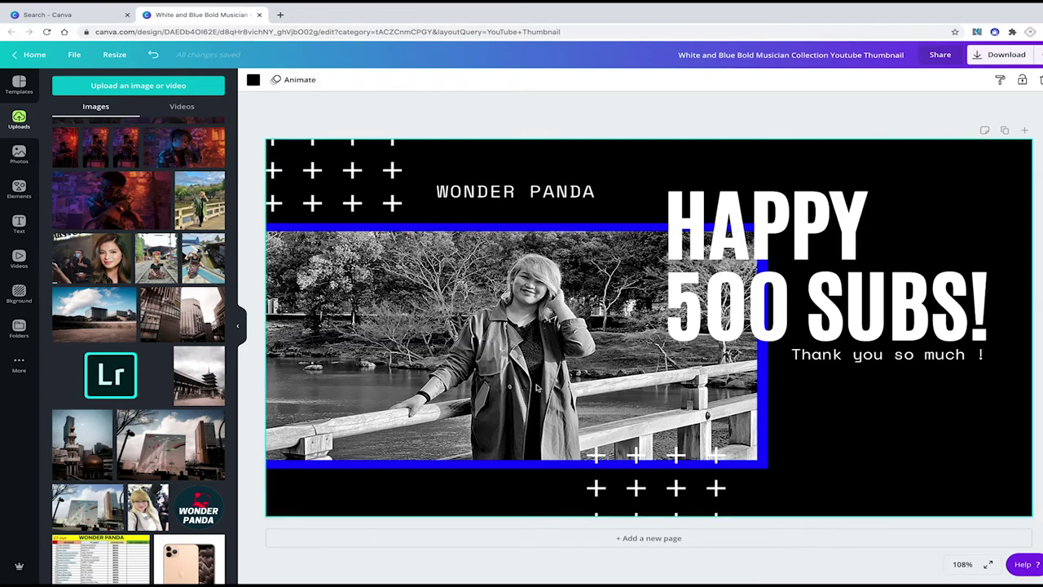
left_click(538, 388)
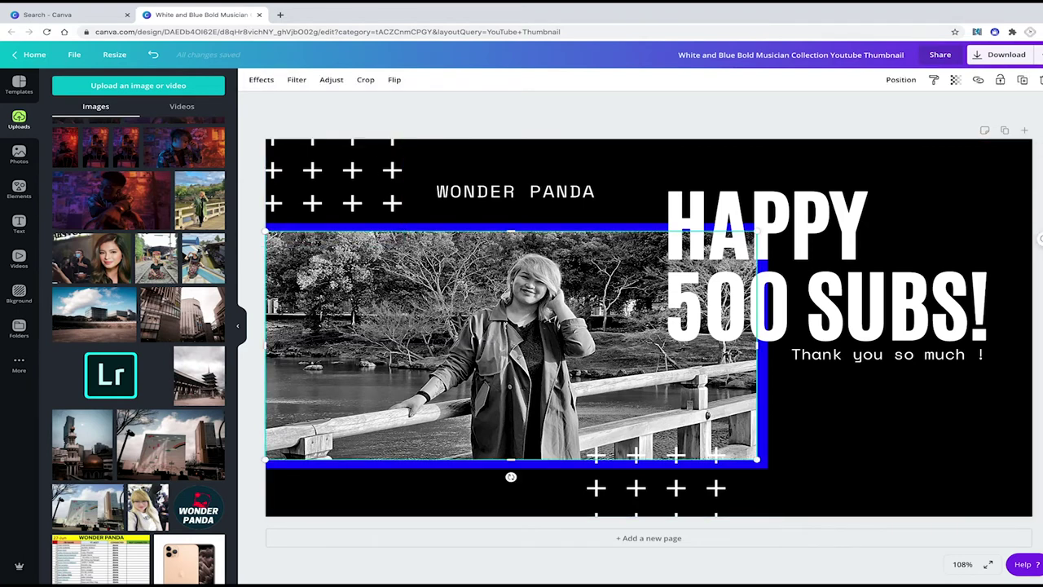